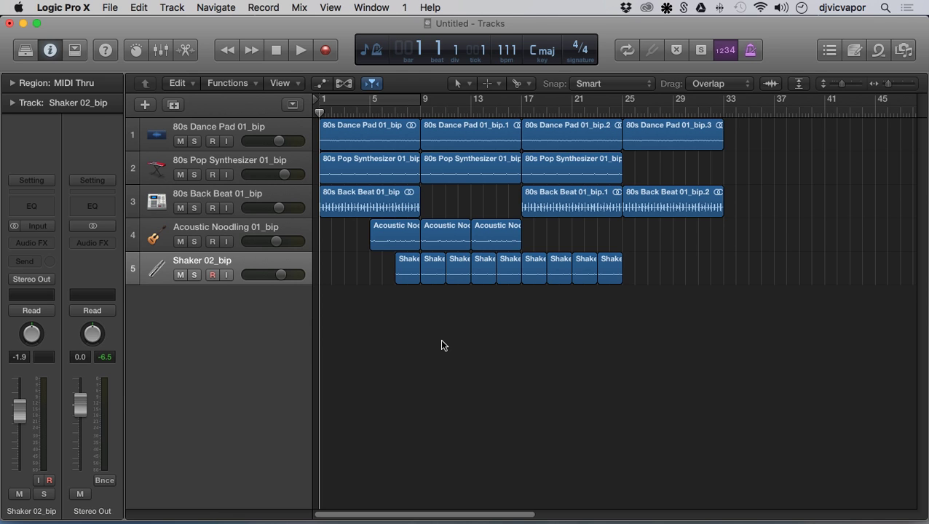
Play back the arrangement from the start, stop it, and return the playhead to bar 1.
key("space")
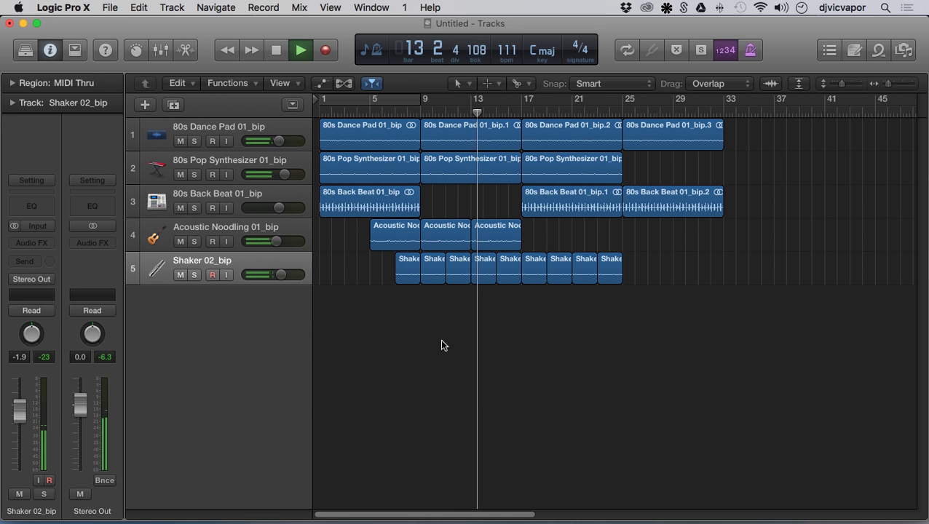
key("space")
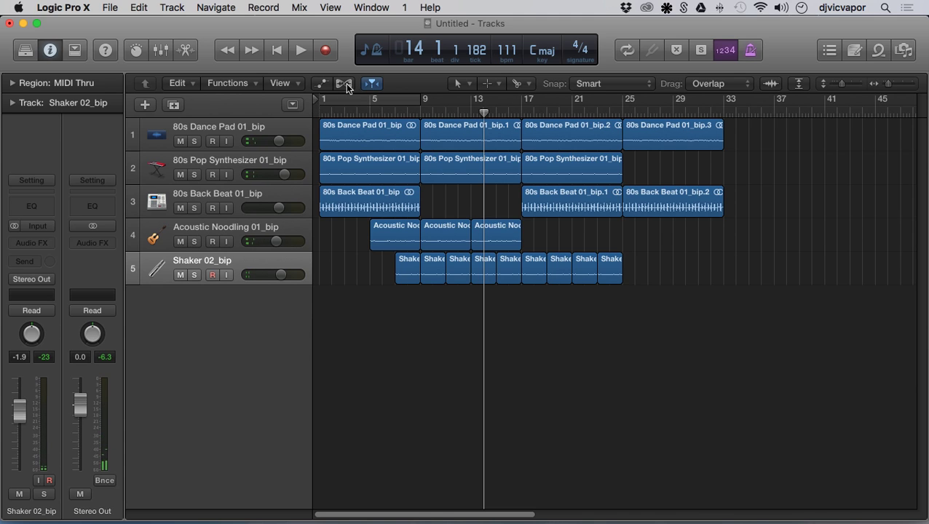
left_click(277, 50)
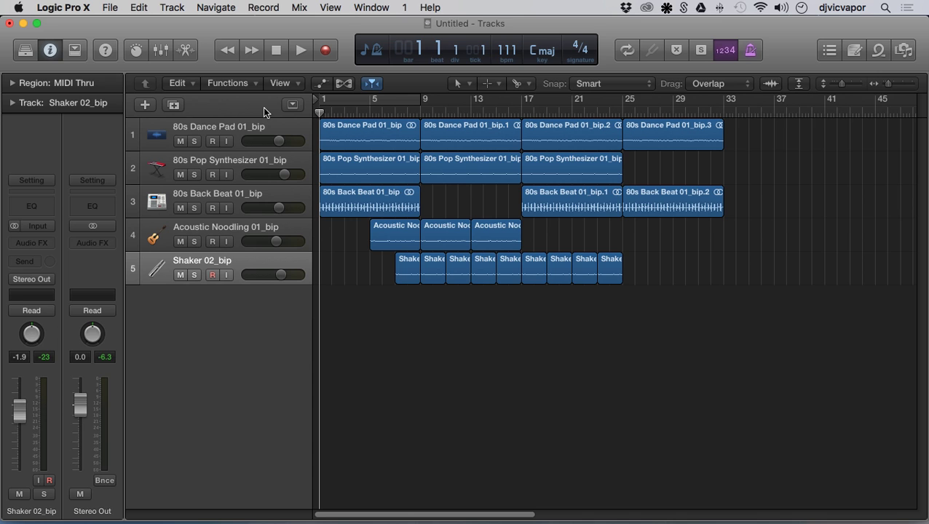
Show the global tracks and configure them so that only the Arrangement track is enabled, without Marker and Beat Mapping.
key("g")
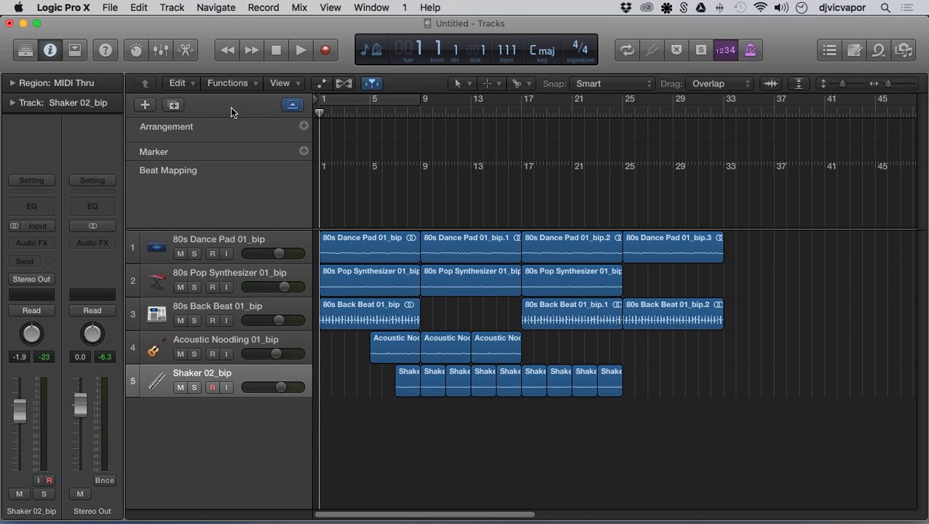
key("alt+g")
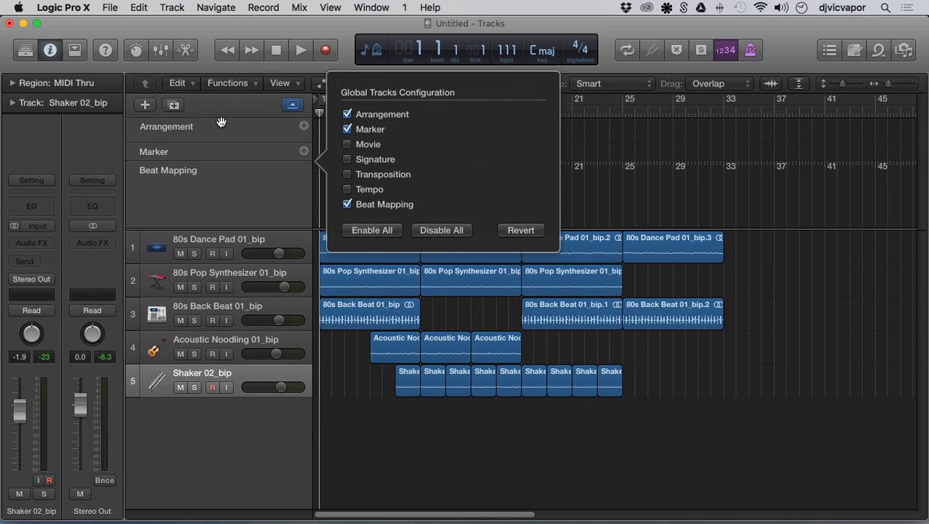
left_click(348, 129)
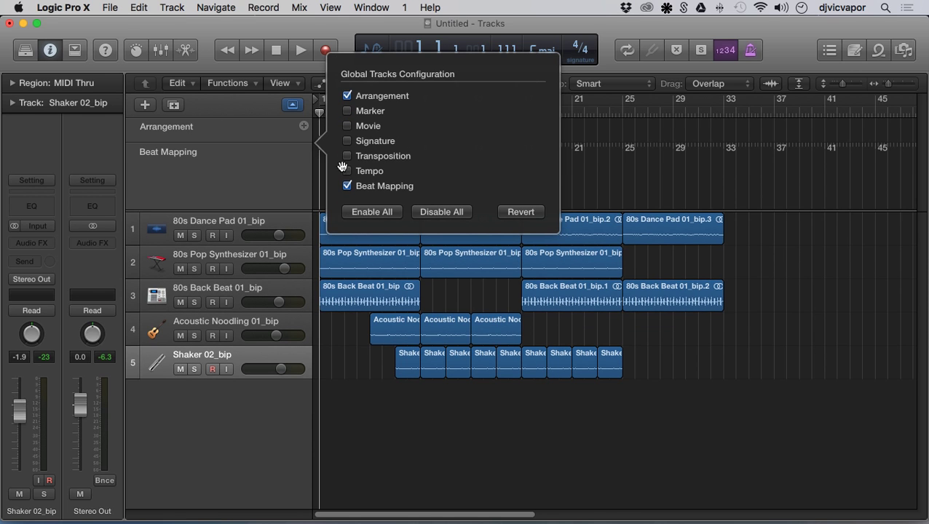
left_click(348, 187)
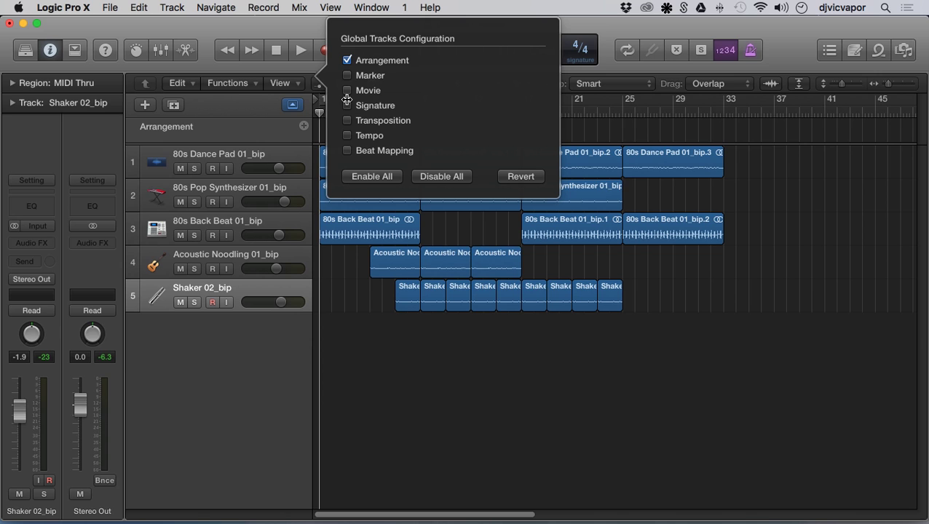
left_click(372, 367)
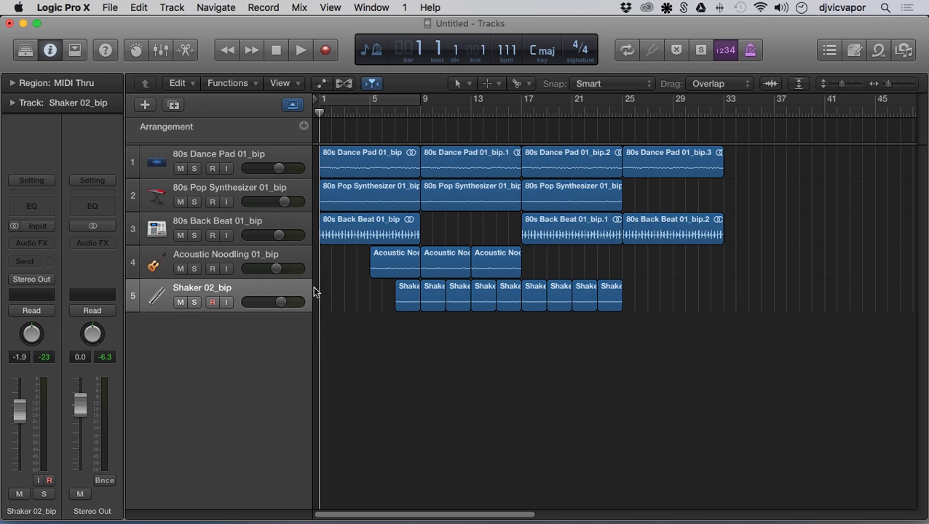
Move the playhead past the end of the song to bar 45.
left_click(320, 113)
left_click_drag(319, 113, 870, 113)
scroll(767, 208, "right", 3)
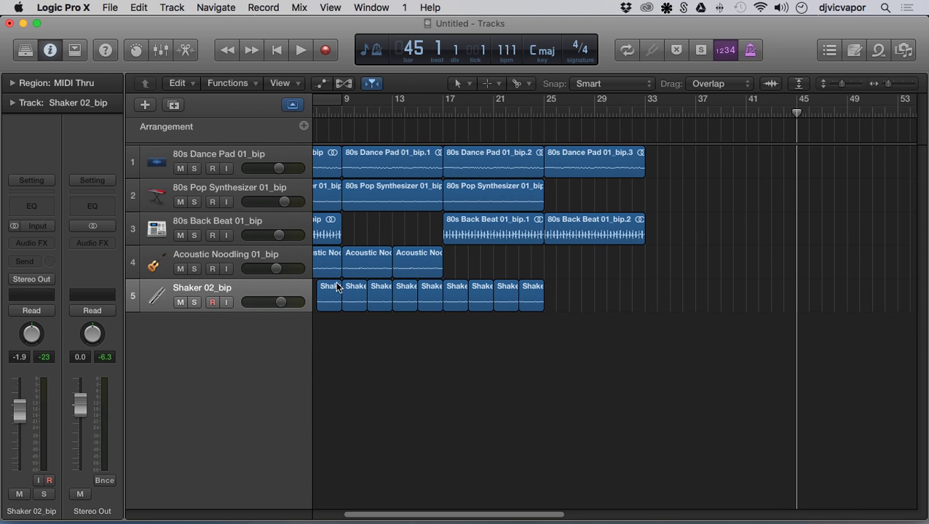
Add an arrangement marker over the first eight bars and set its name to Intro.
left_click(305, 128)
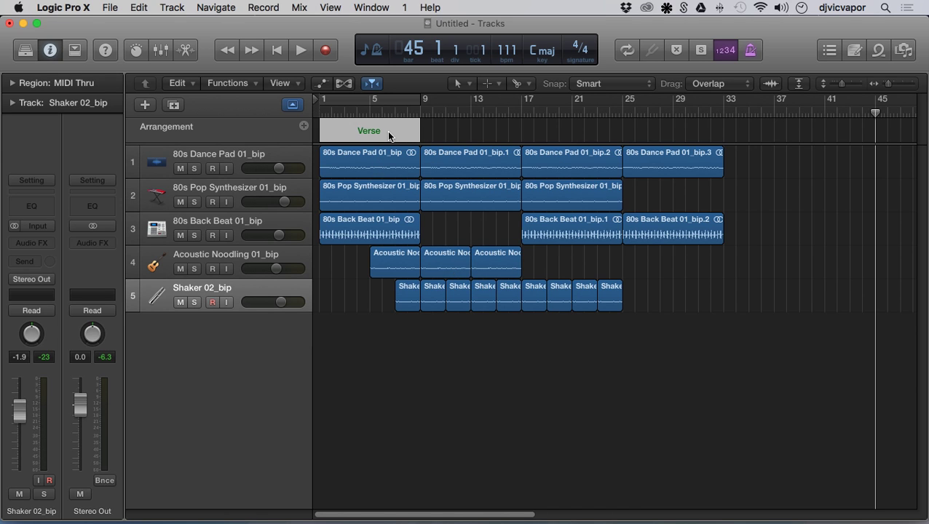
mouse_move(381, 133)
left_click(373, 138)
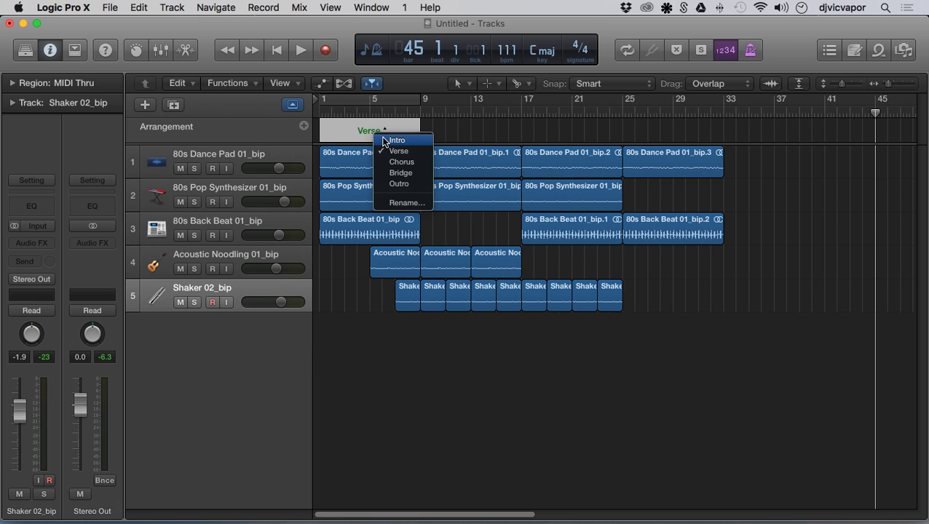
left_click(385, 141)
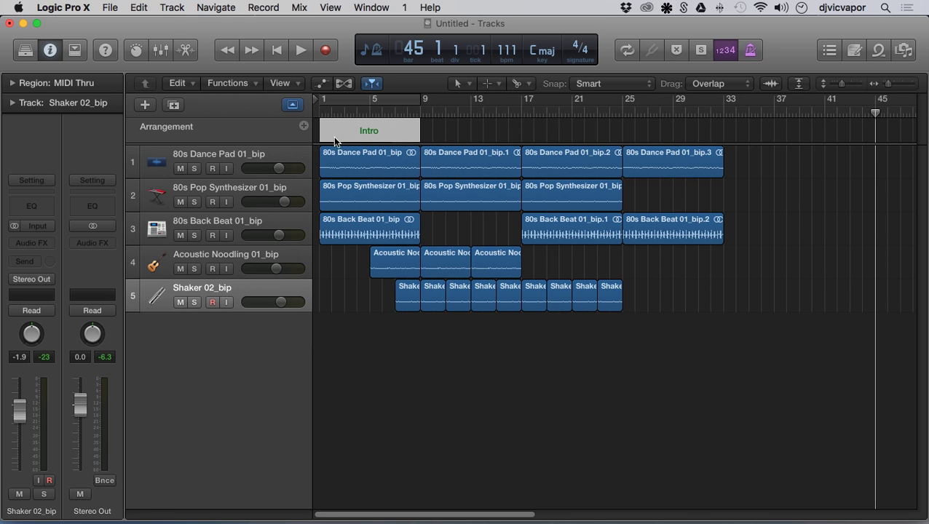
Add Verse and Chorus arrangement markers after the Intro, plus a fourth marker named Outro.
left_click(304, 127)
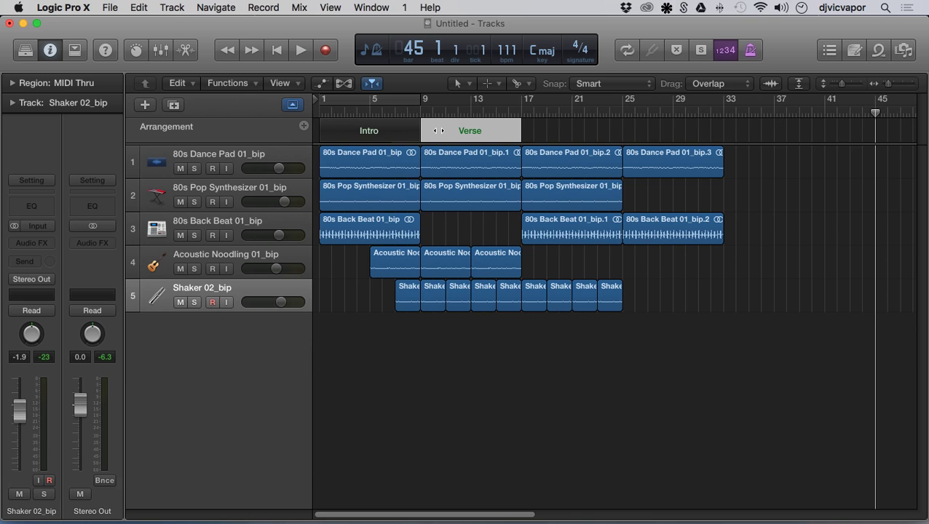
left_click(304, 127)
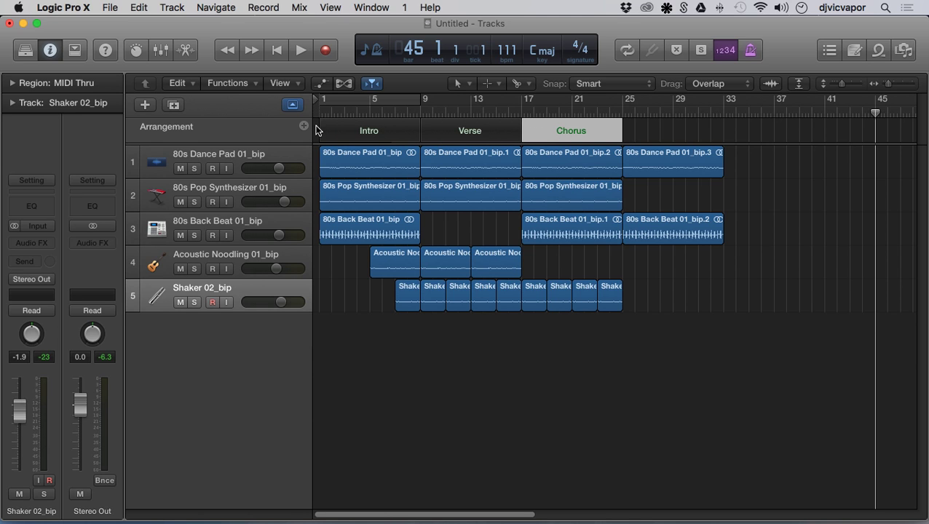
left_click(305, 127)
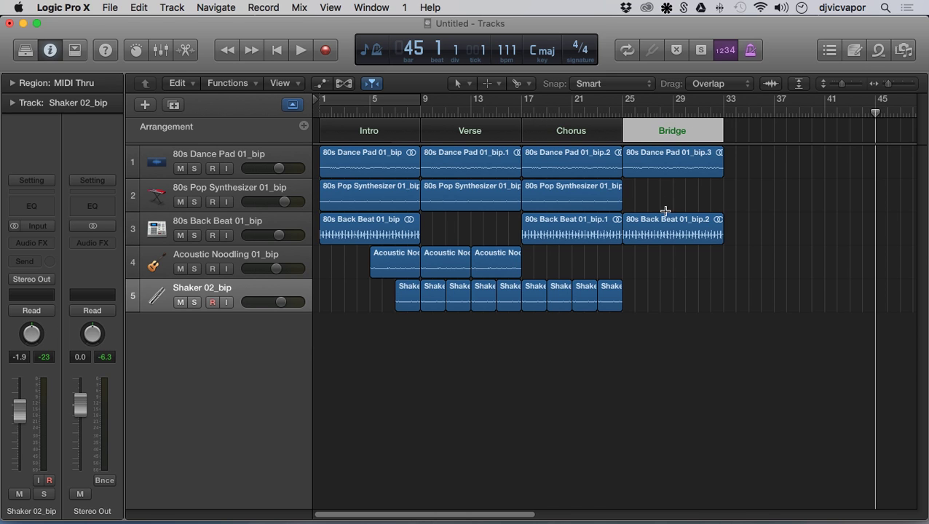
left_click(689, 134)
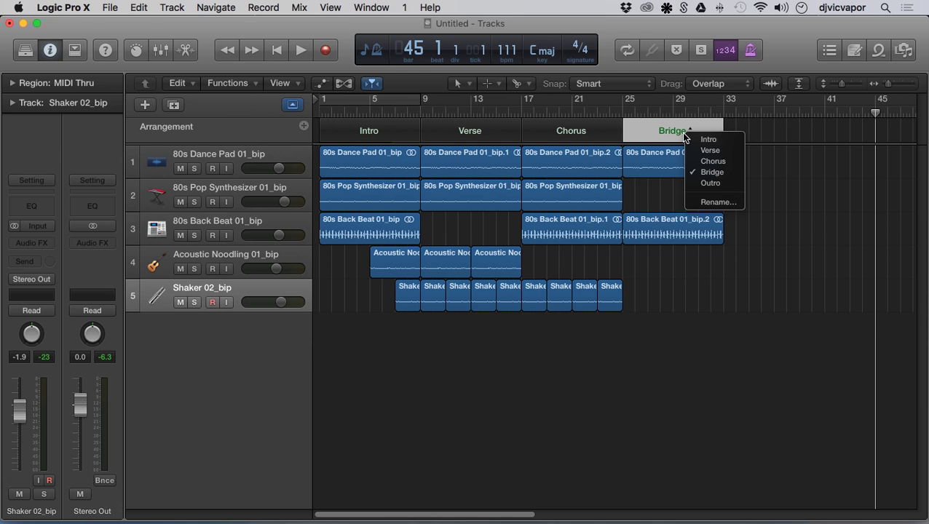
left_click(695, 182)
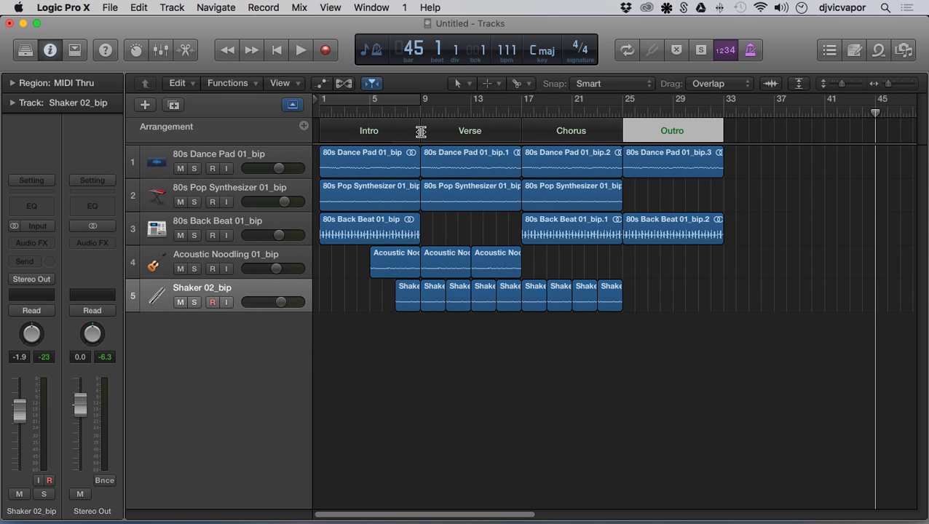
Color the Verse arrangement marker blue and the Intro marker dark green.
left_click_drag(420, 131, 418, 132)
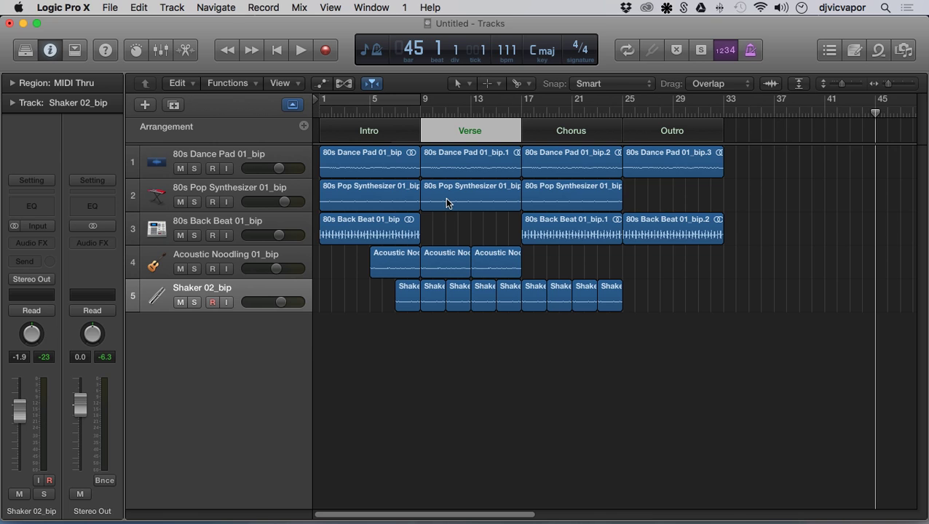
key("alt+c")
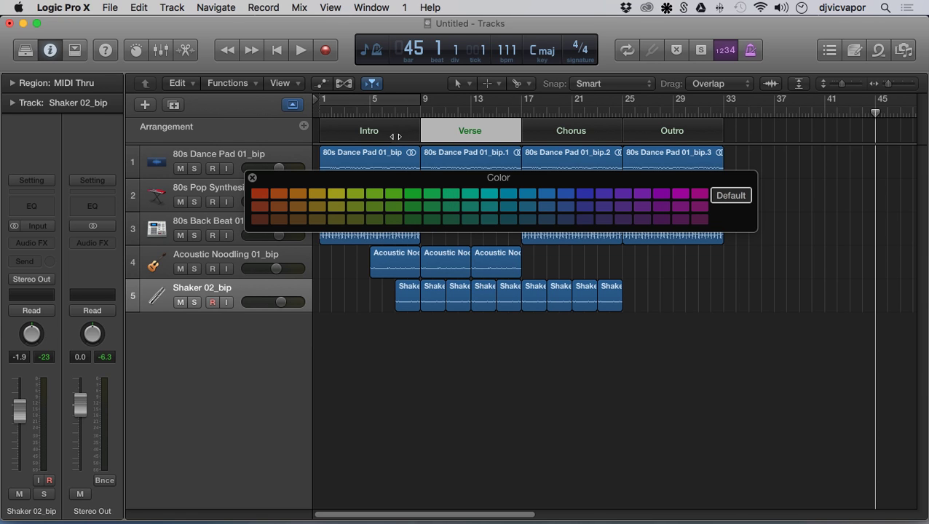
left_click(565, 194)
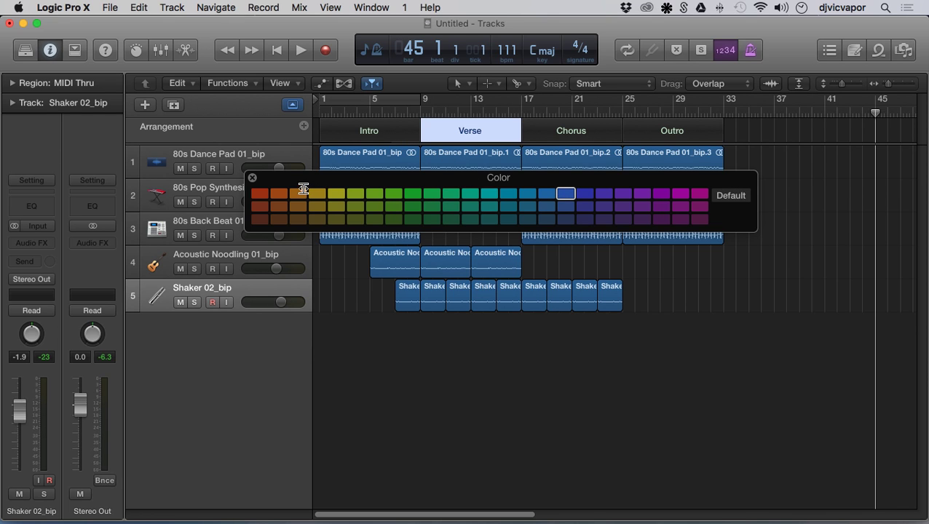
left_click(355, 133)
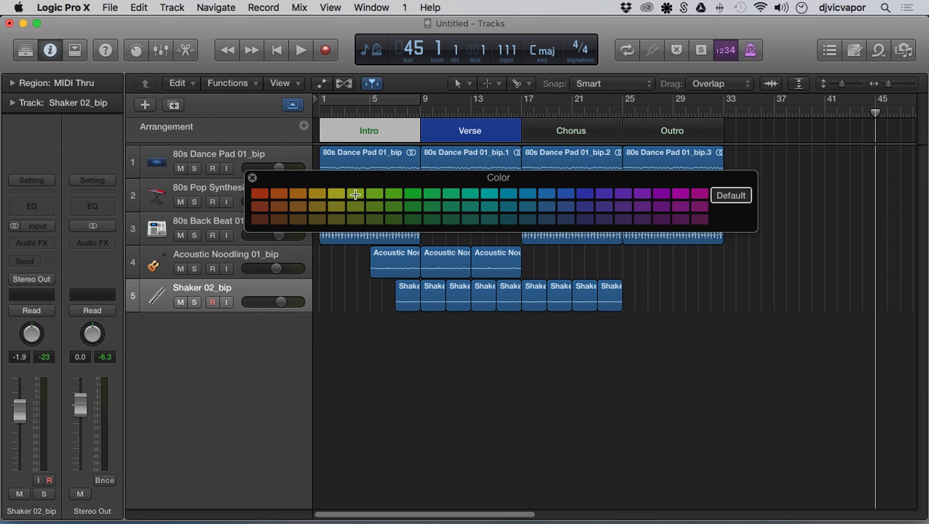
left_click(354, 194)
left_click(562, 133)
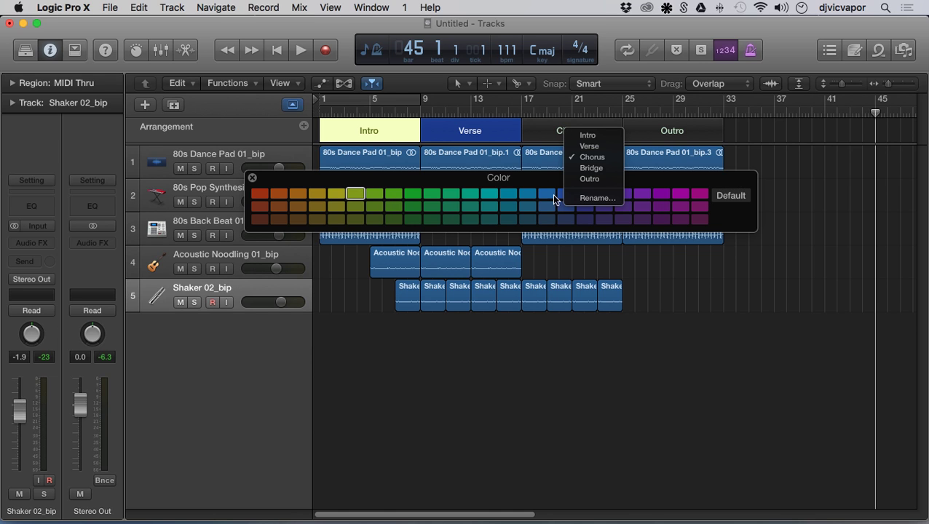
left_click(539, 126)
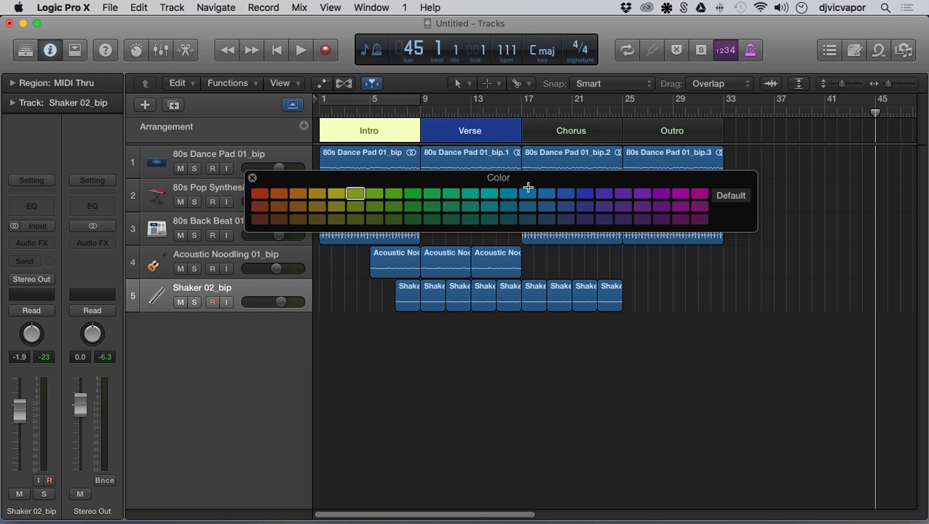
left_click(450, 218)
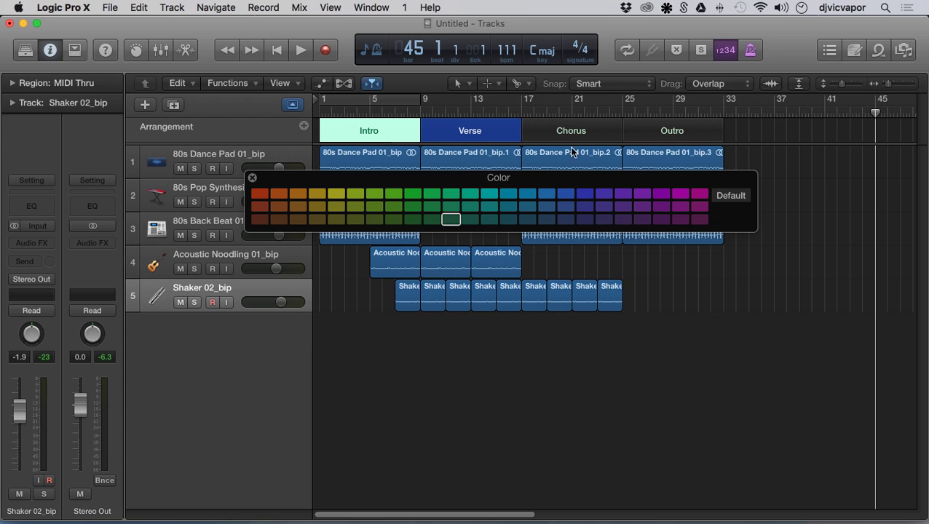
Color the Chorus arrangement marker teal and the Outro marker bright green, and close the color palette.
left_click(553, 134)
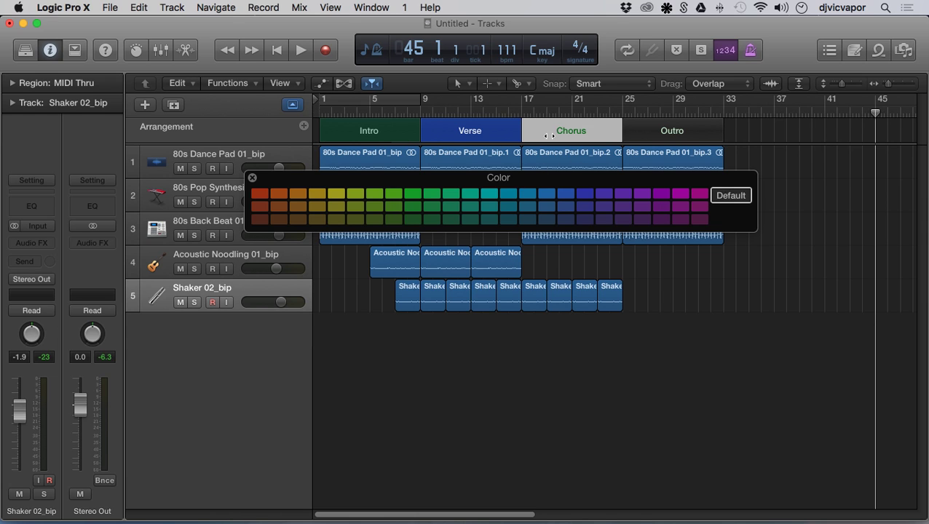
left_click(473, 210)
left_click(644, 134)
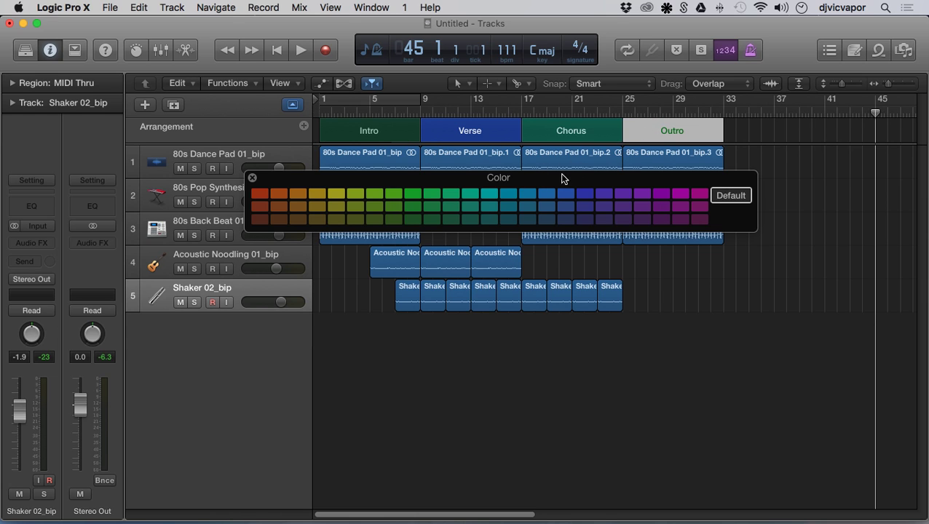
left_click(412, 194)
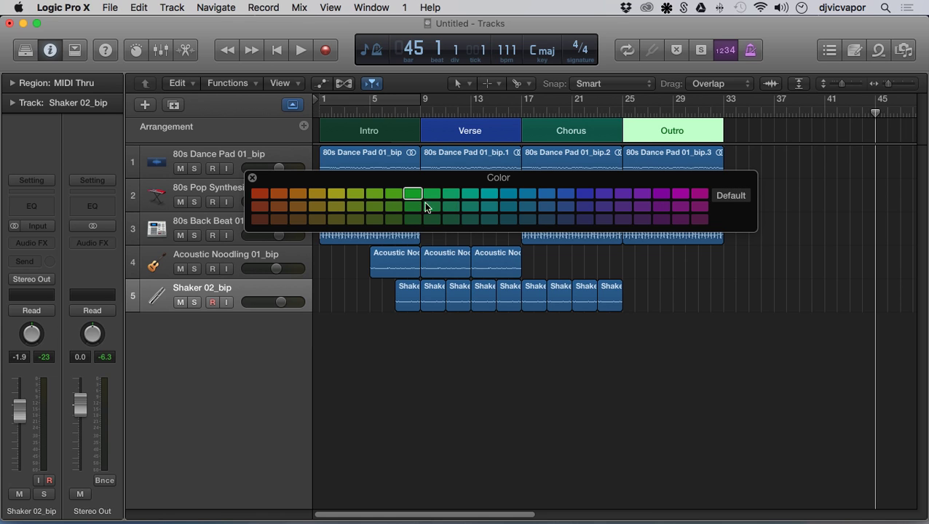
left_click(252, 179)
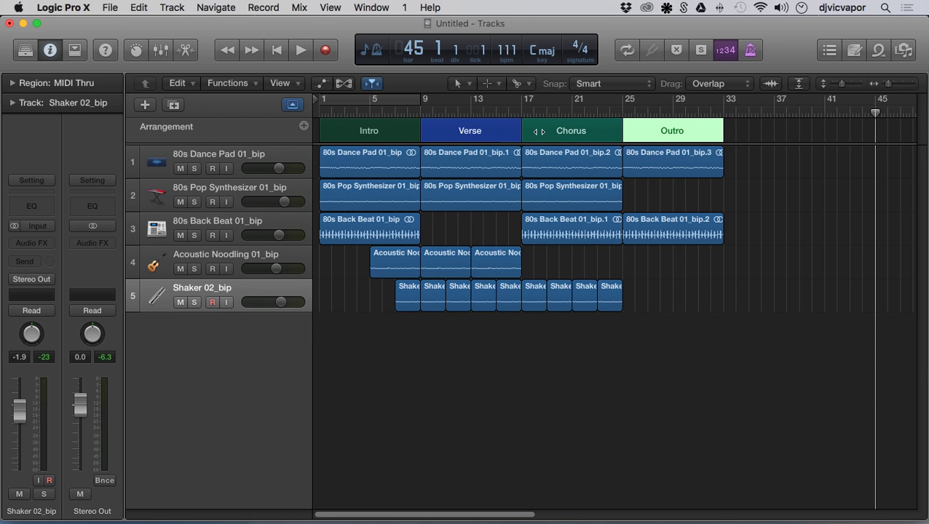
Move the Intro section behind the Verse to swap their regions, and undo the move.
left_click(364, 132)
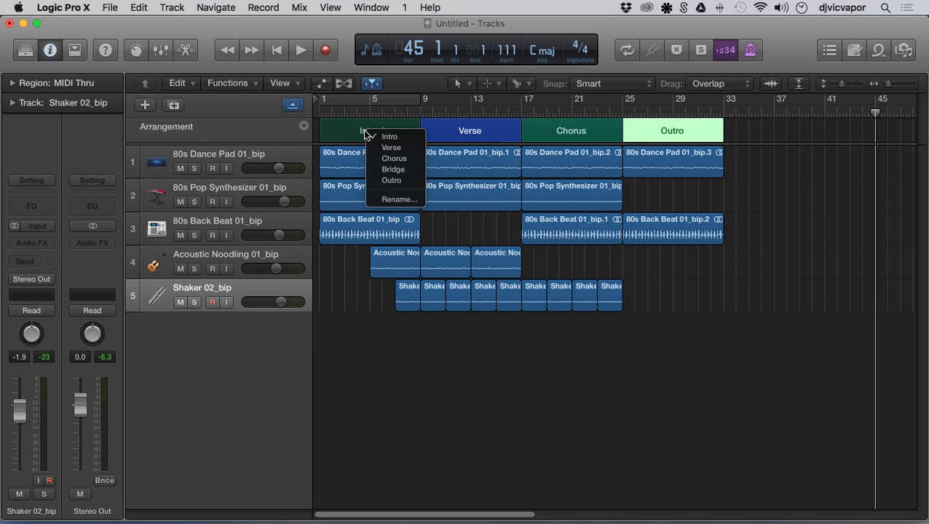
left_click(355, 128)
left_click_drag(350, 129, 526, 136)
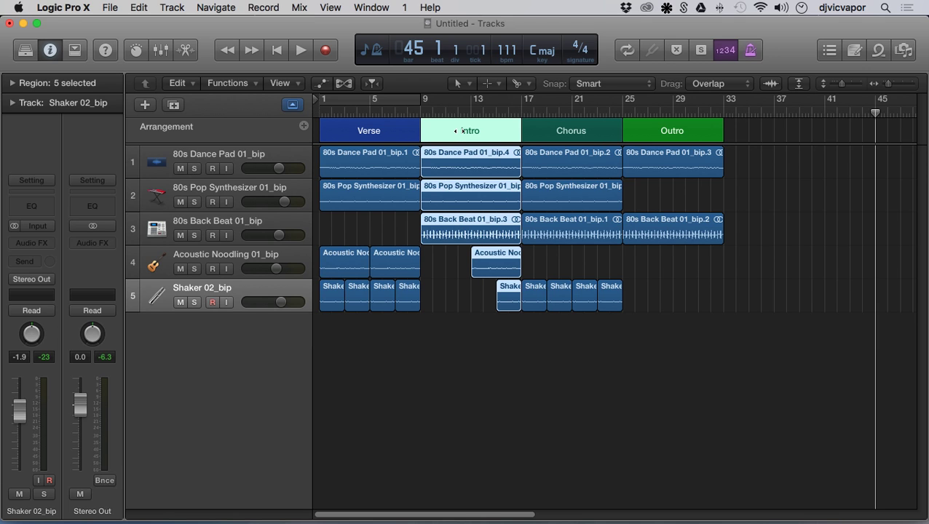
key("super+z")
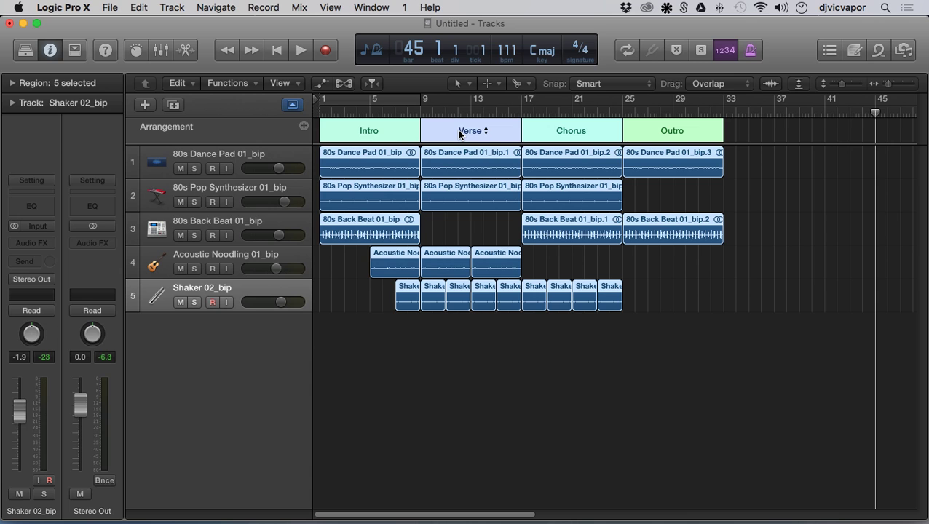
left_click(402, 353)
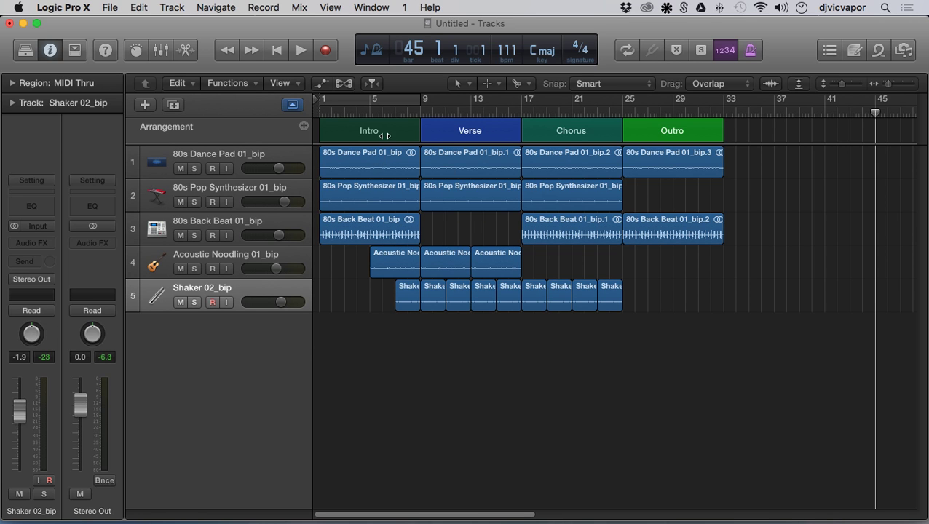
Move the Verse section to bar 1 ahead of the Intro, and undo the move.
left_click_drag(453, 135, 319, 140)
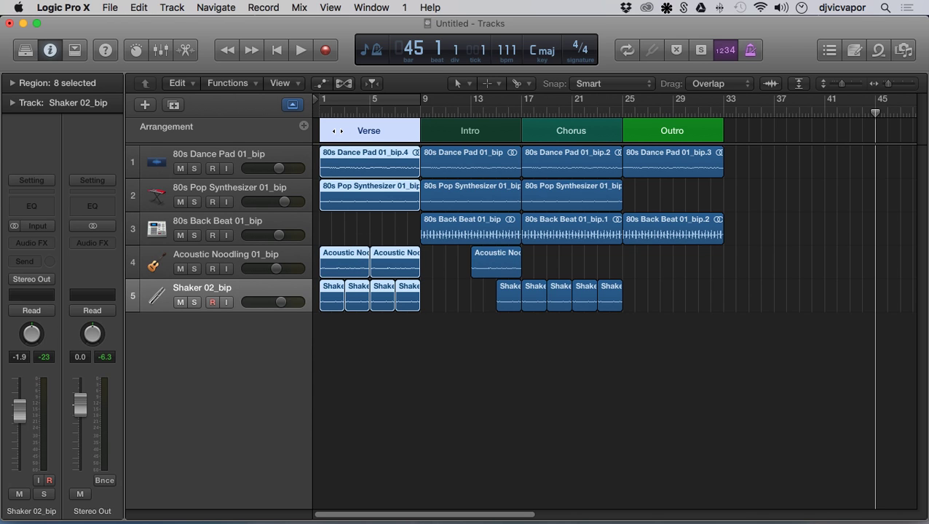
key("super+z")
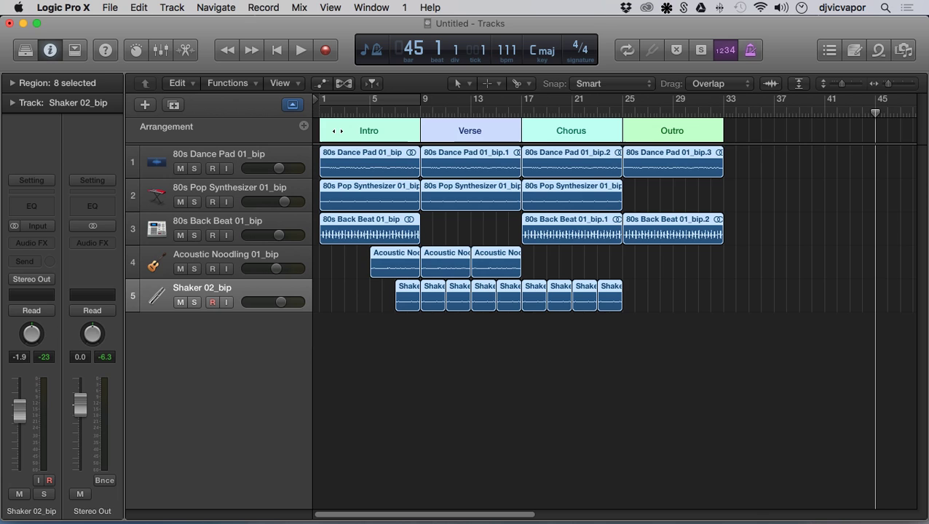
left_click(350, 356)
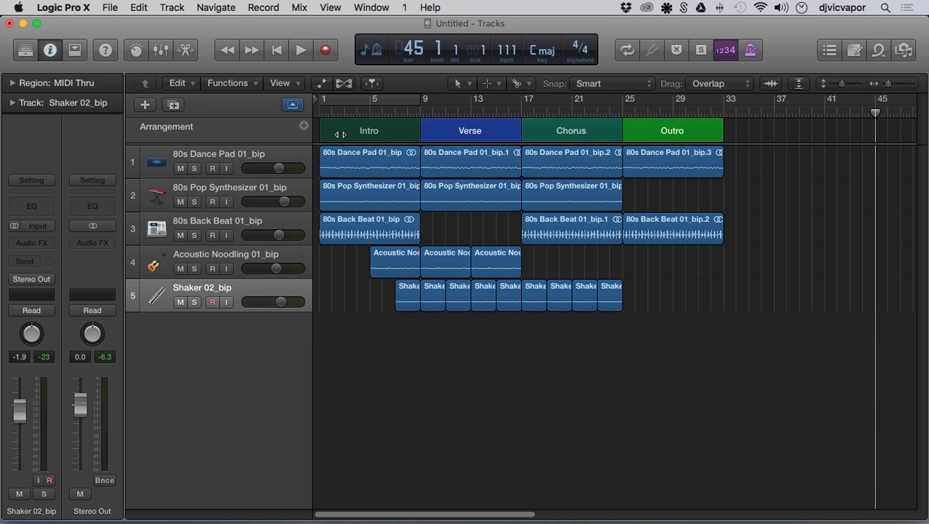
Copy the Intro section to bar 33 after the Outro, and delete the copy.
mouse_move(339, 134)
left_mouse_down()
mouse_move(750, 128)
mouse_move(719, 131)
left_mouse_up()
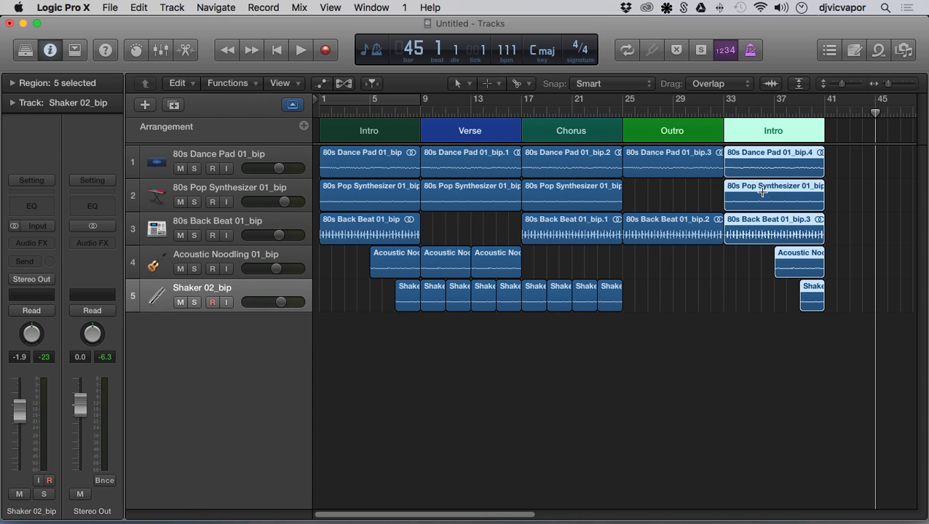
key("Delete")
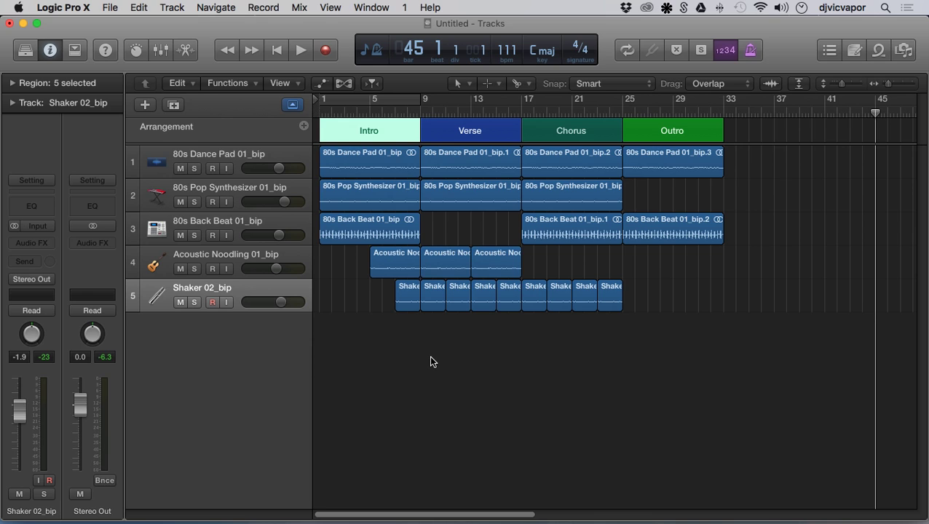